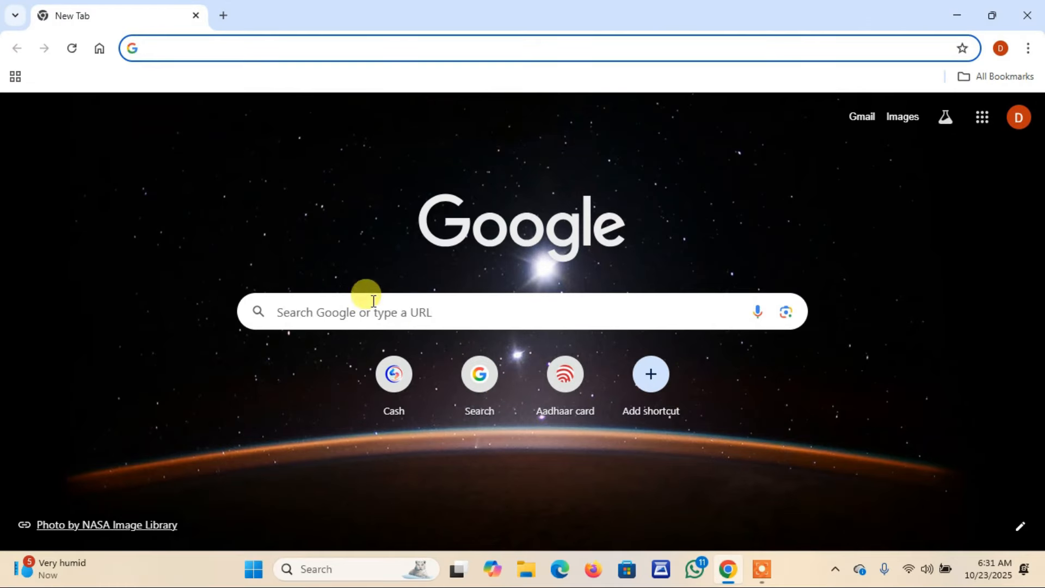
- Search Google for 'wbsedcl' by typing 'wb' and picking the WBSEDCL suggestion
click(482, 374)
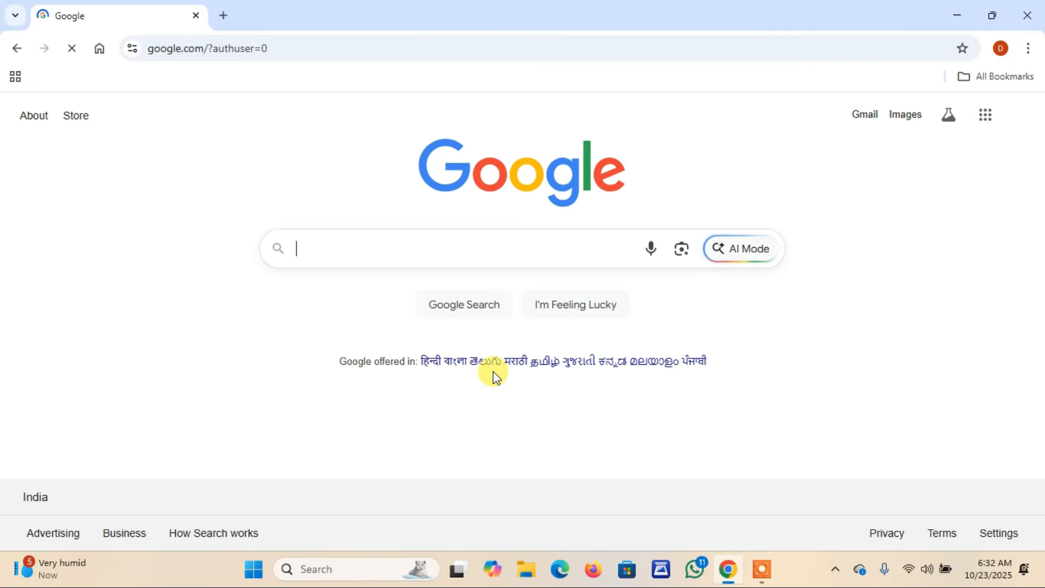
text(wb)
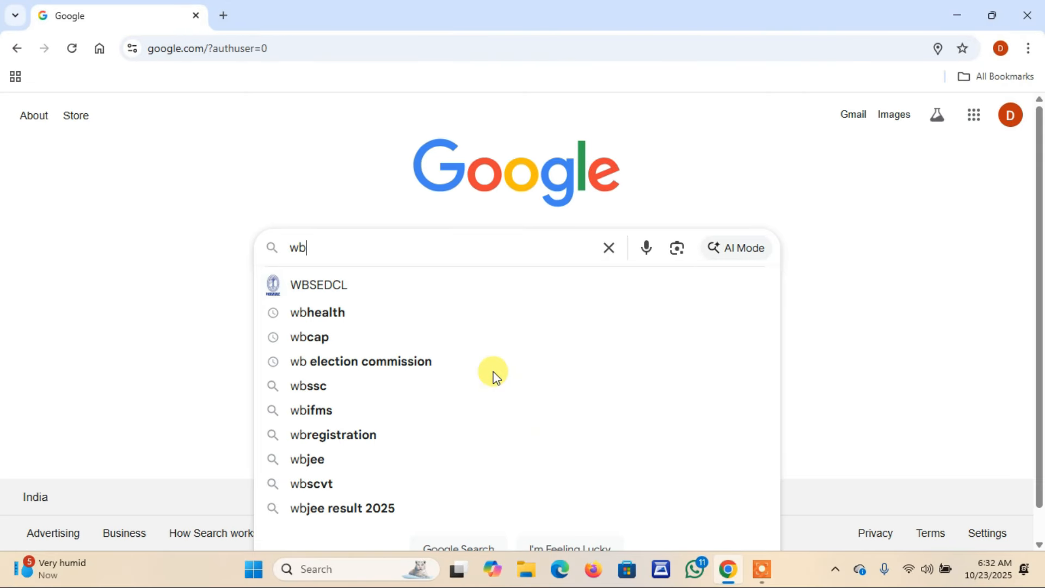
click(357, 294)
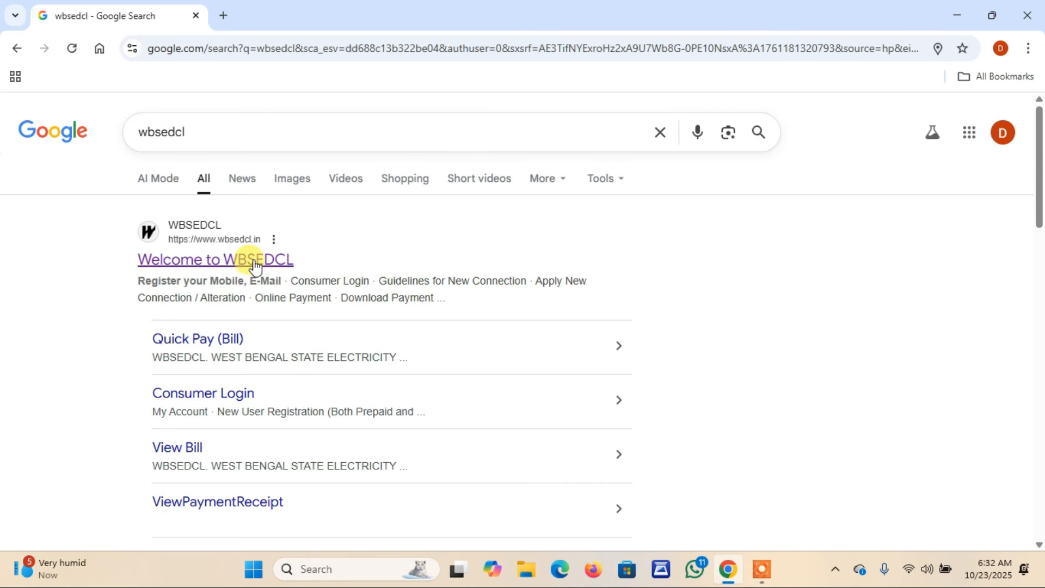
- Open the 'Welcome to WBSEDCL' site, go to Online Payment, and launch Quick Pay
click(188, 265)
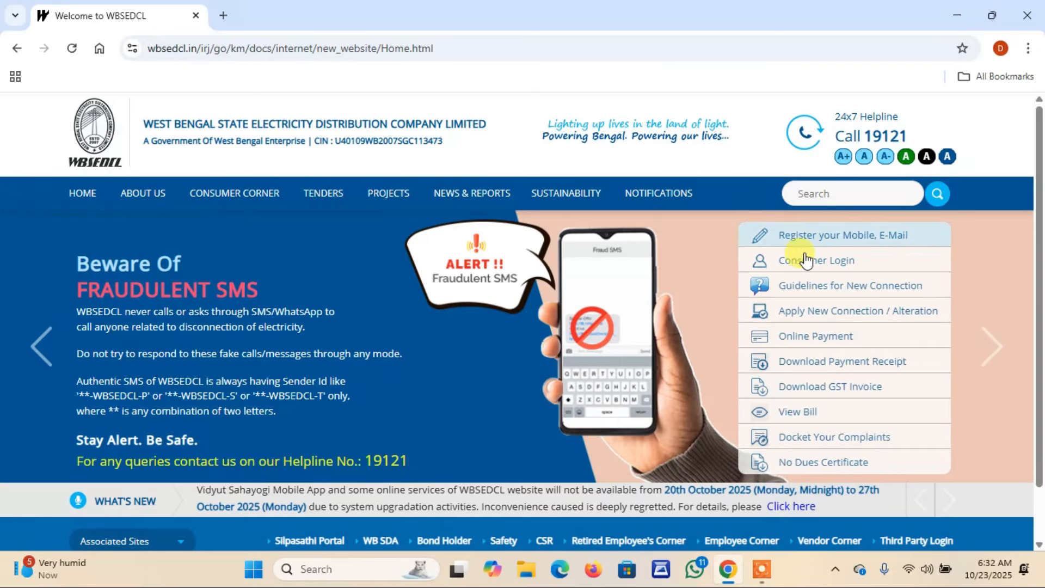
click(795, 337)
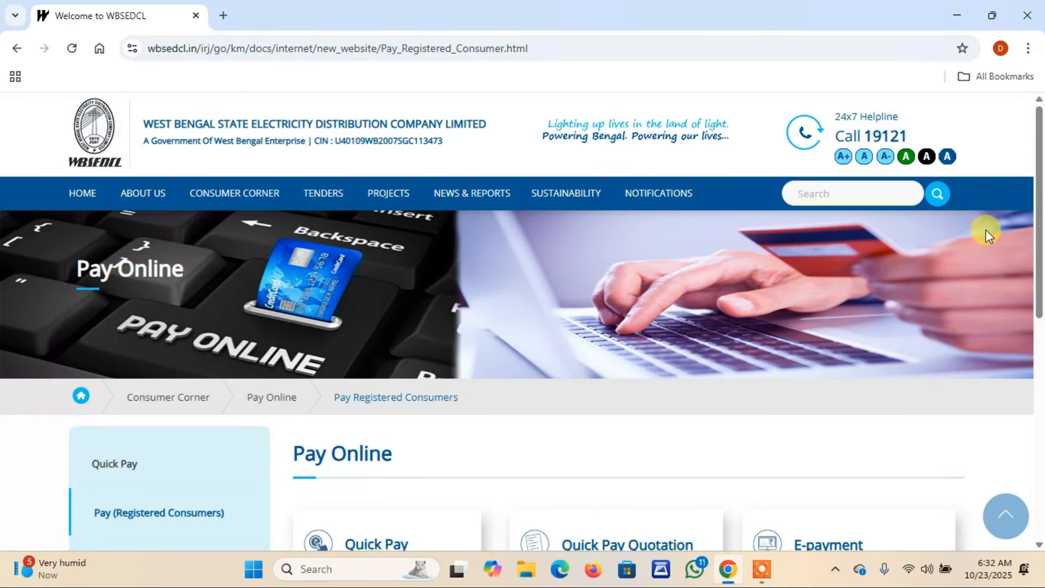
drag(1035, 234, 1036, 291)
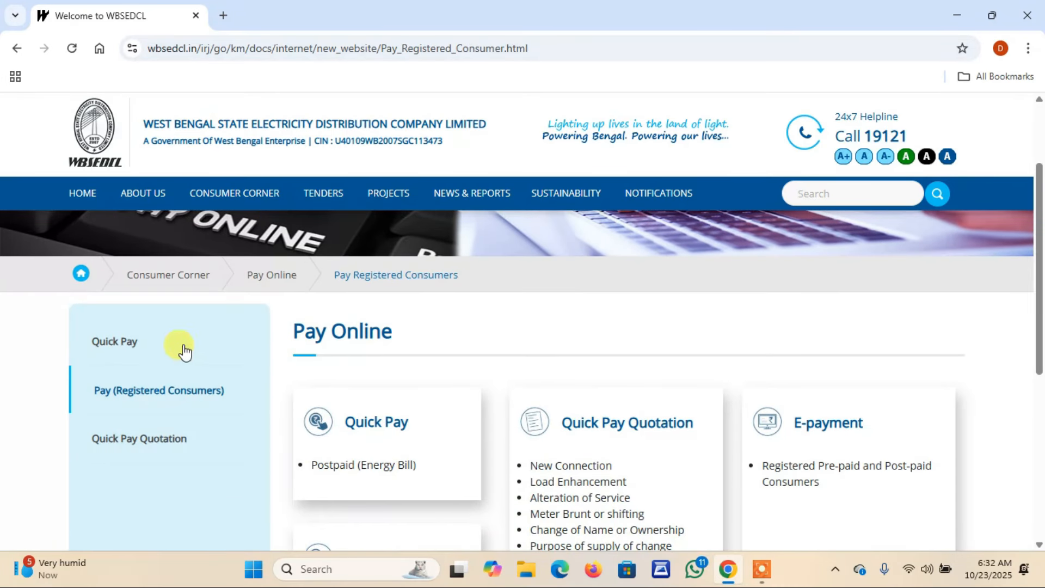
click(120, 342)
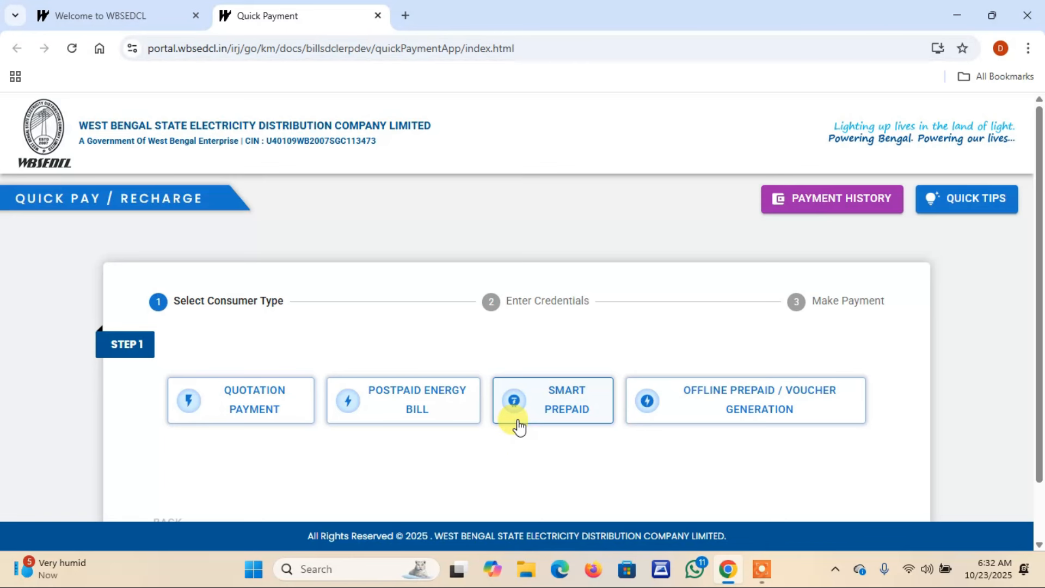
- Choose Postpaid Energy Bill, enter the consumer ID, and submit it for lookup
click(401, 410)
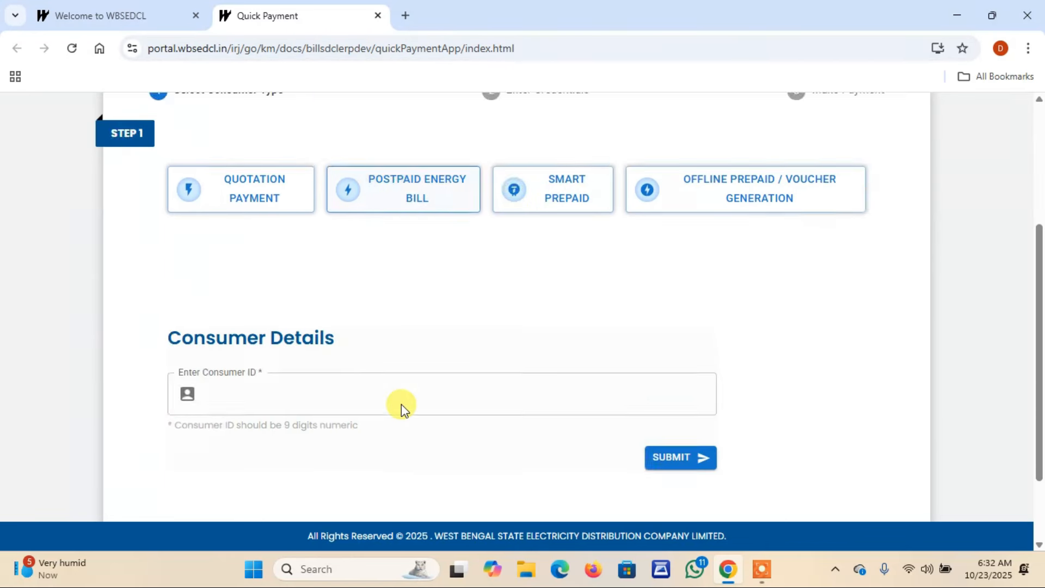
click(220, 294)
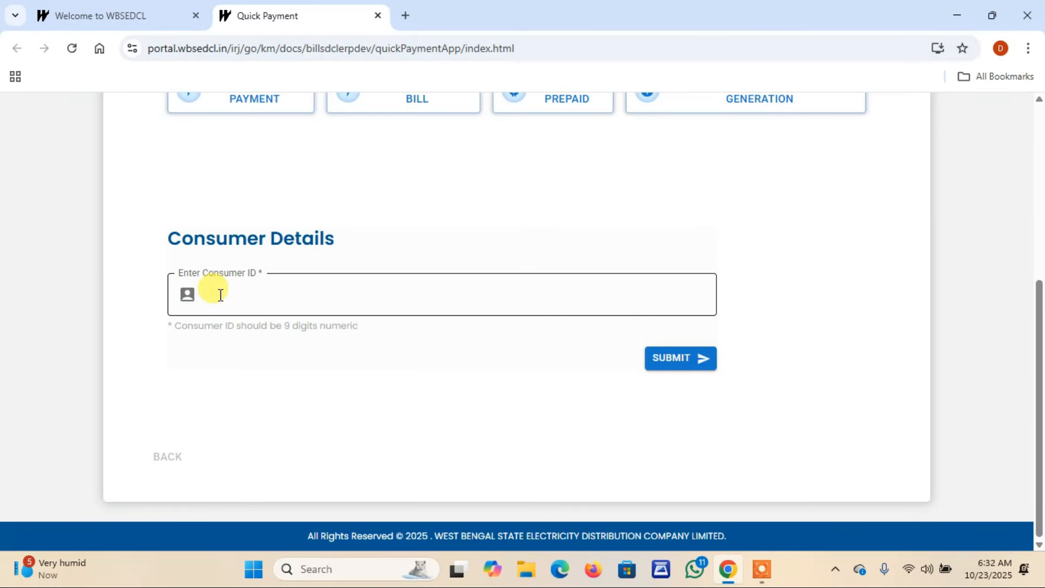
click(220, 295)
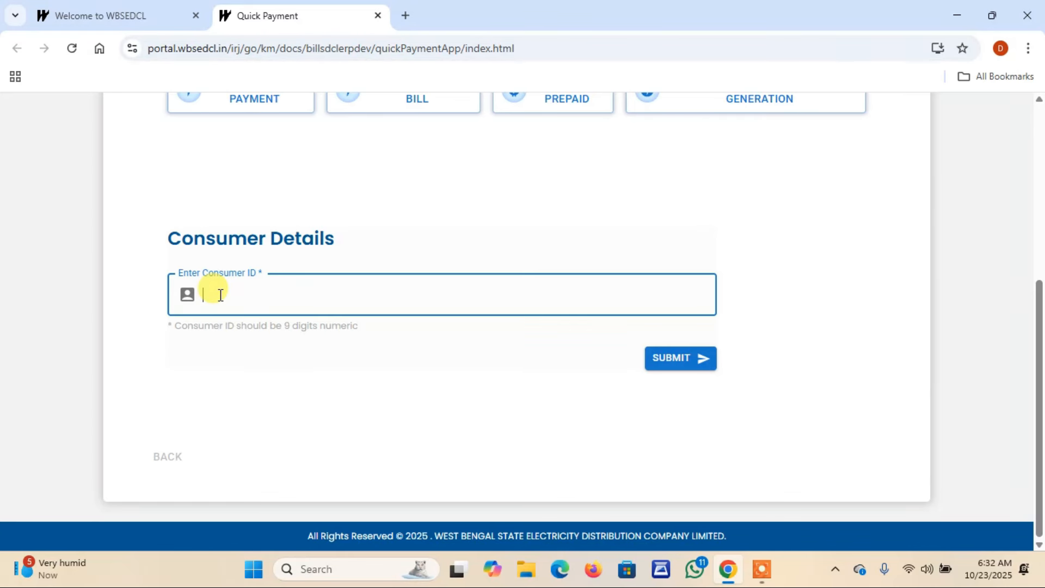
text(10*******)
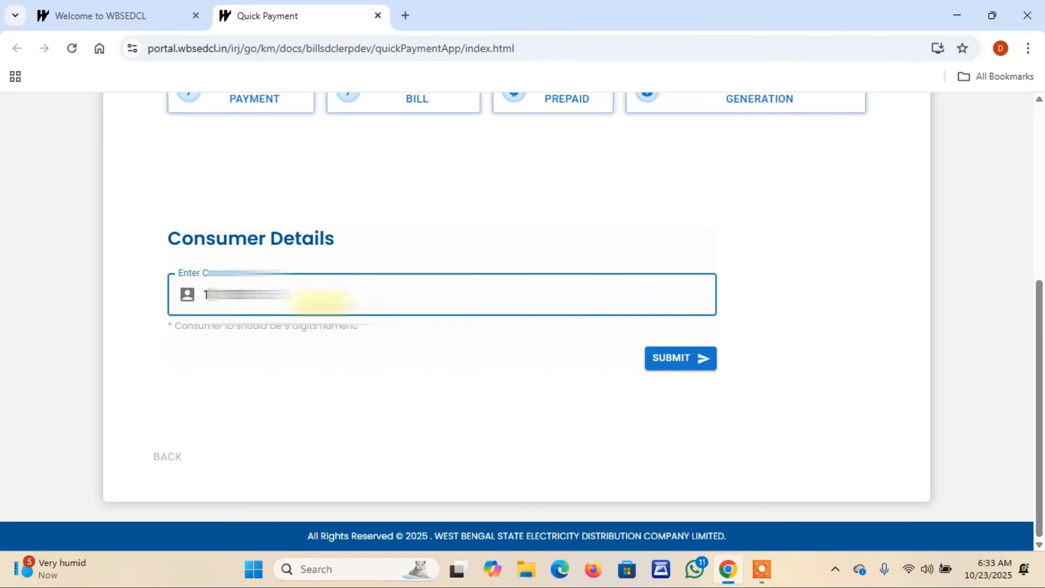
click(664, 368)
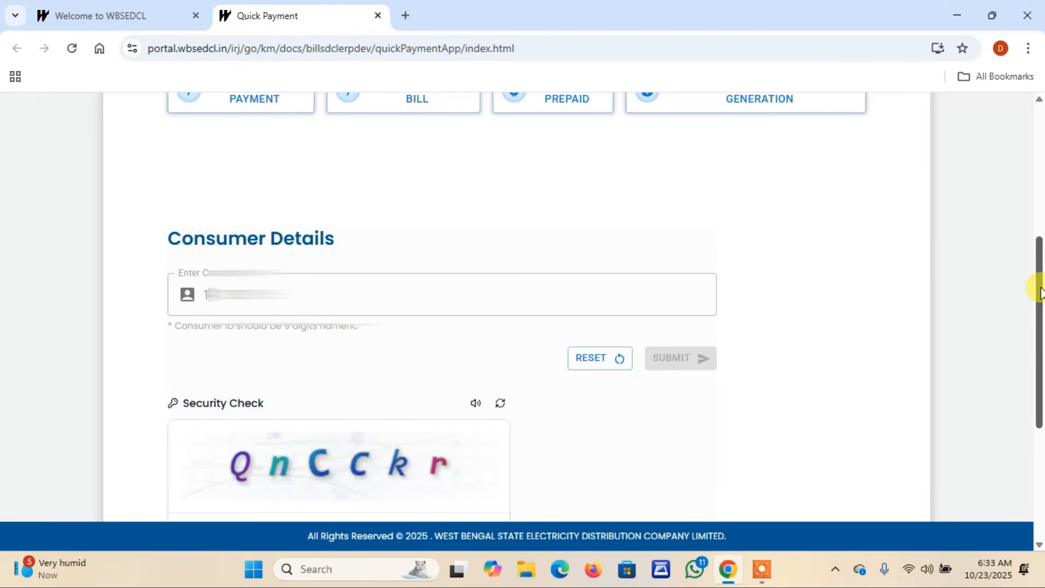
- Enter the on-screen captcha code and verify it to reach the consumer's details
drag(1039, 292, 1041, 375)
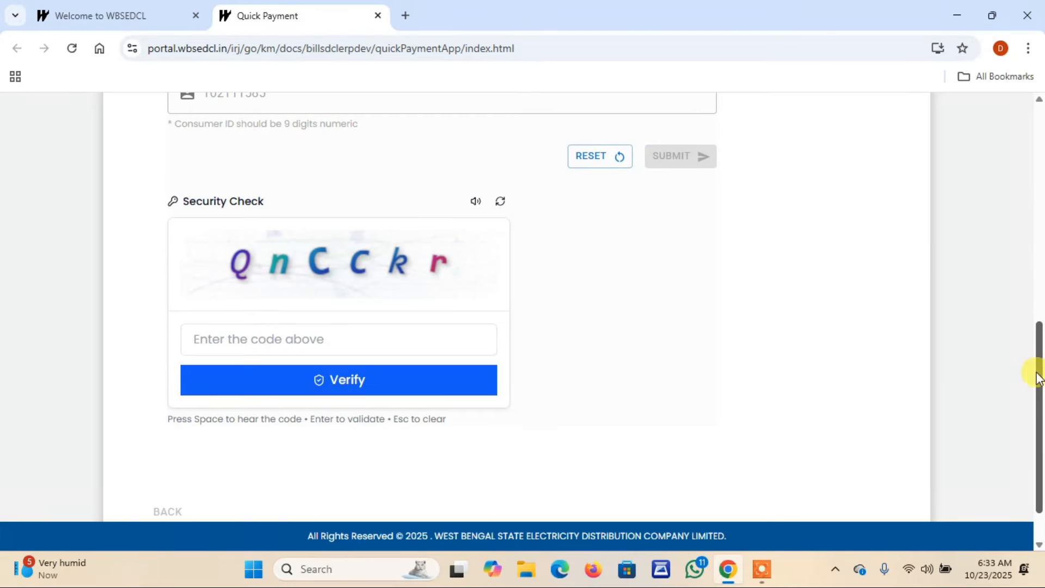
click(252, 339)
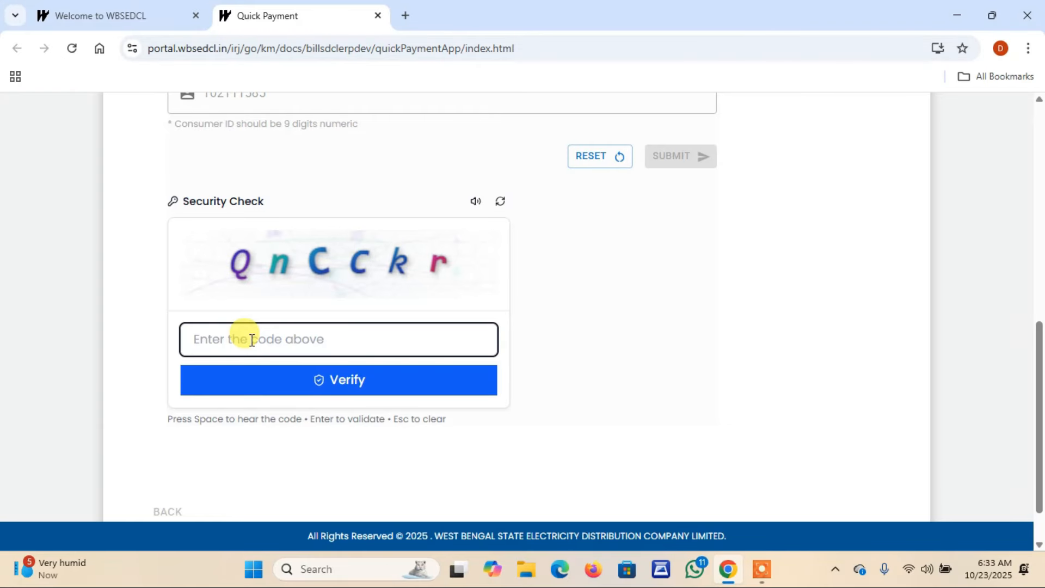
text(Q)
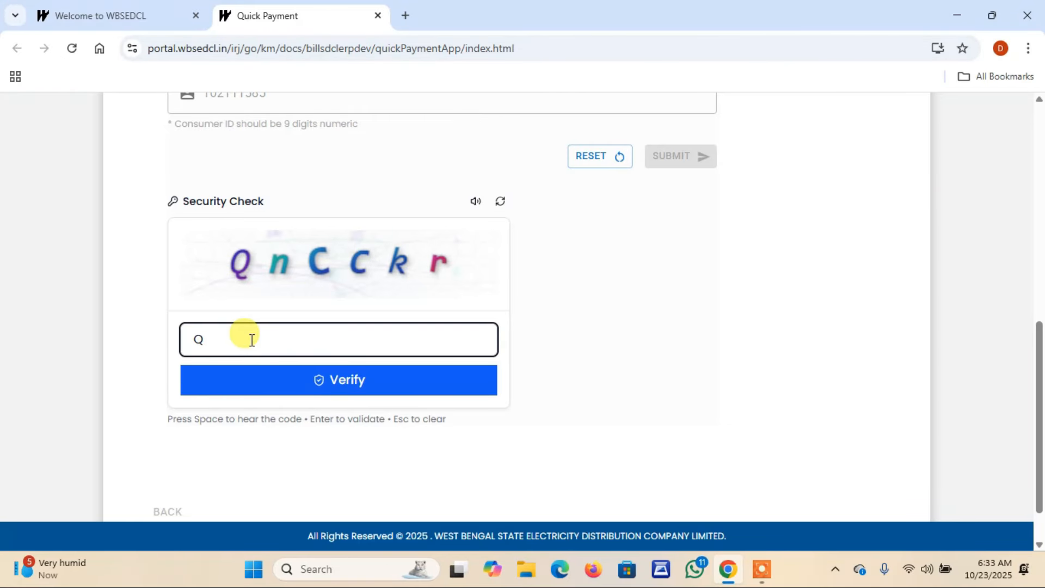
text(nCCkr)
click(401, 370)
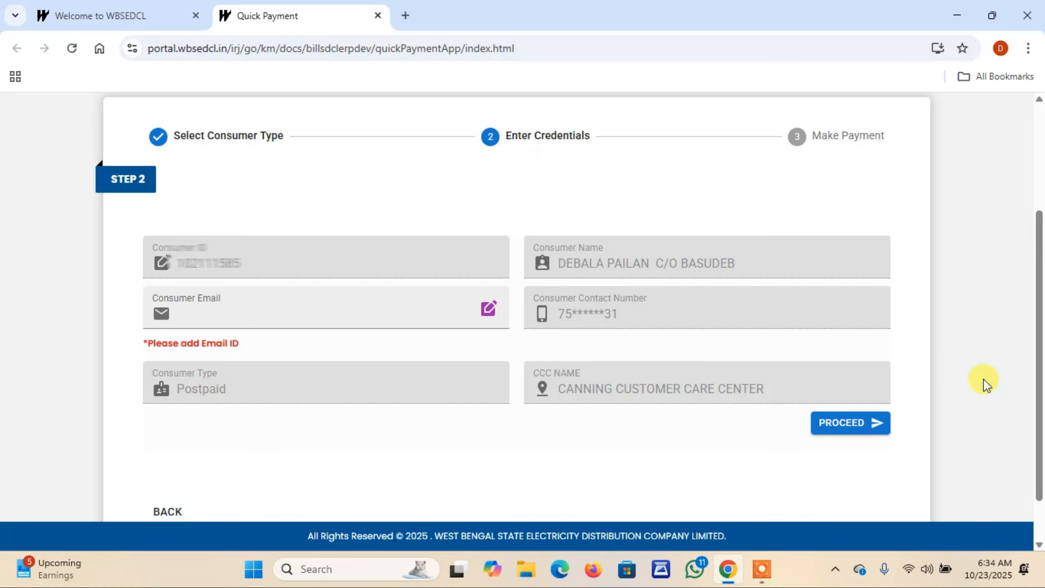
- Proceed to the amount entry, enter 861 as the amount, and pay the bill
drag(1039, 330, 1036, 378)
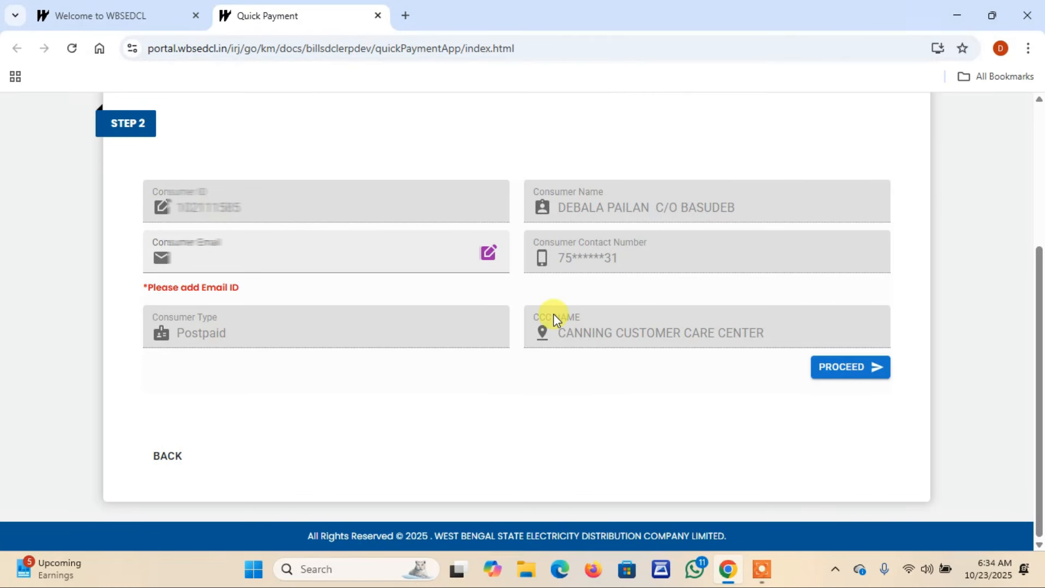
click(846, 374)
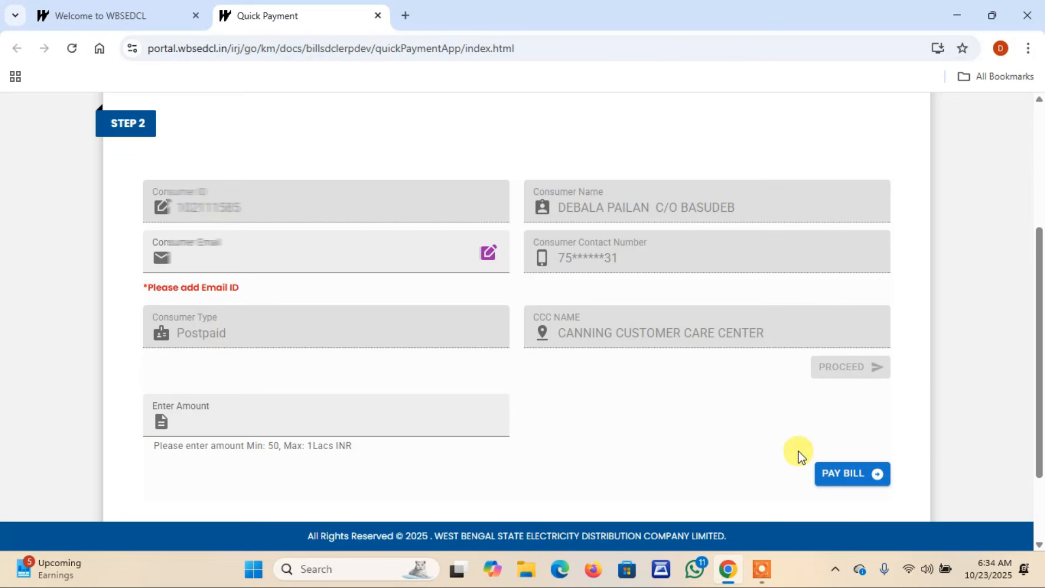
click(261, 422)
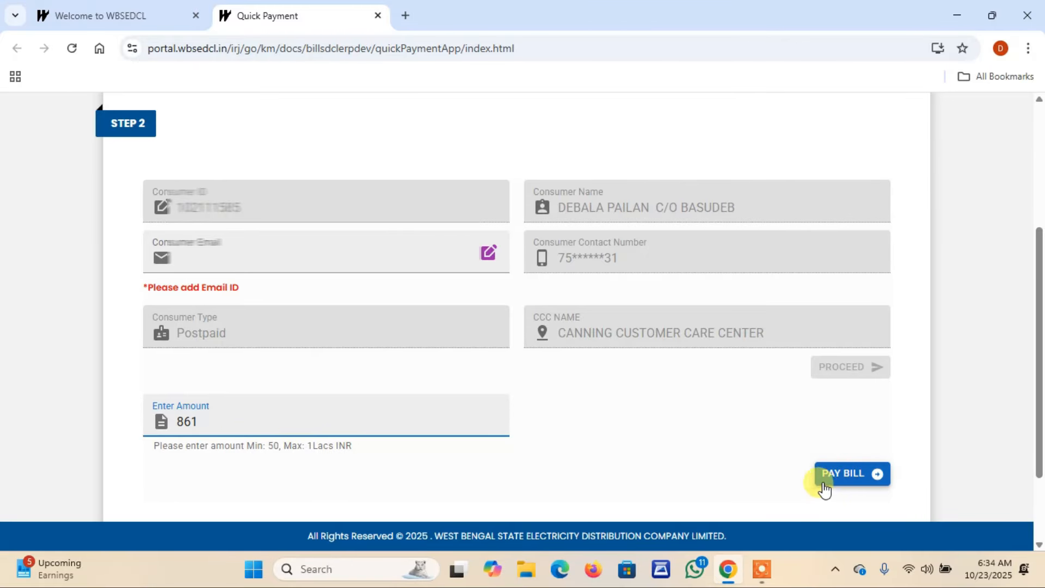
click(845, 480)
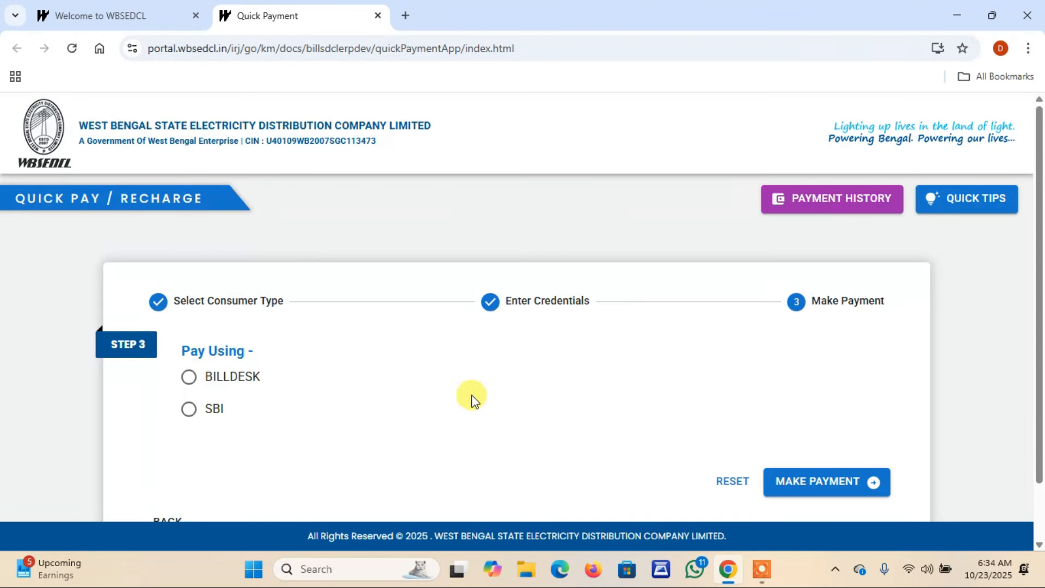
- Select BILLDESK as the gateway and make the payment
click(188, 378)
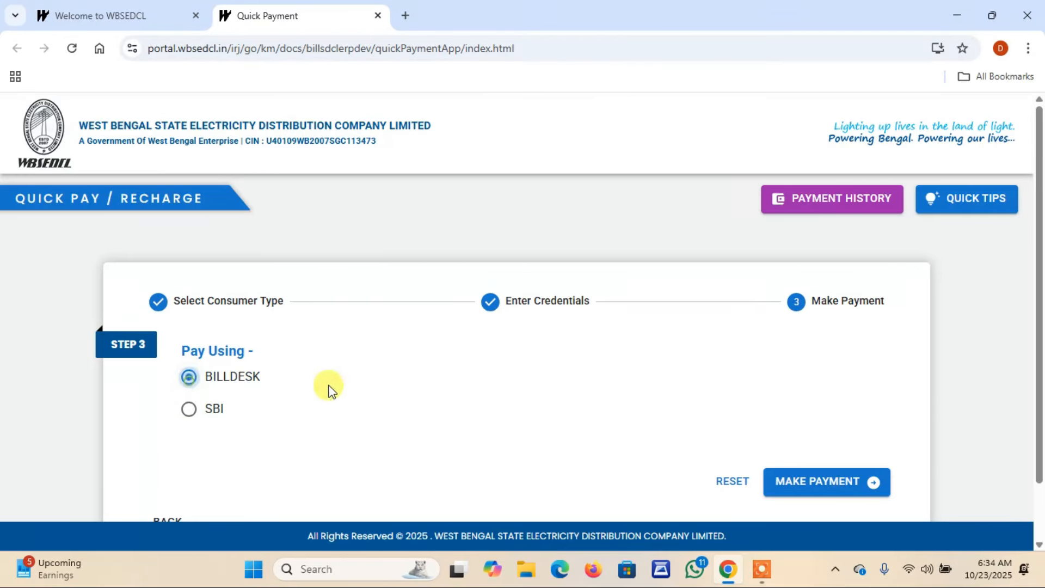
click(827, 485)
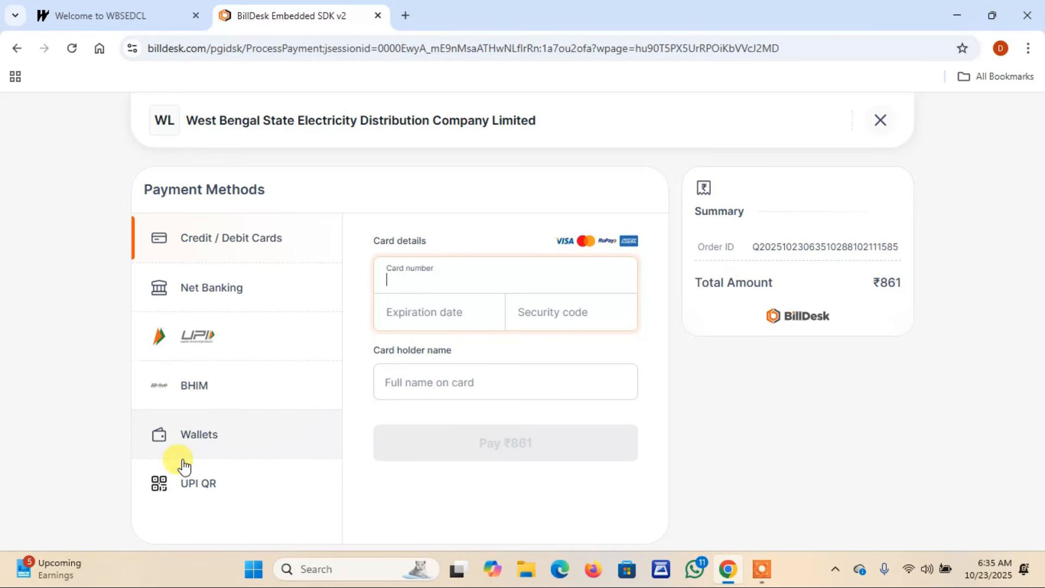
- Pay the ₹861 bill on BillDesk by scanning the UPI QR code
click(192, 491)
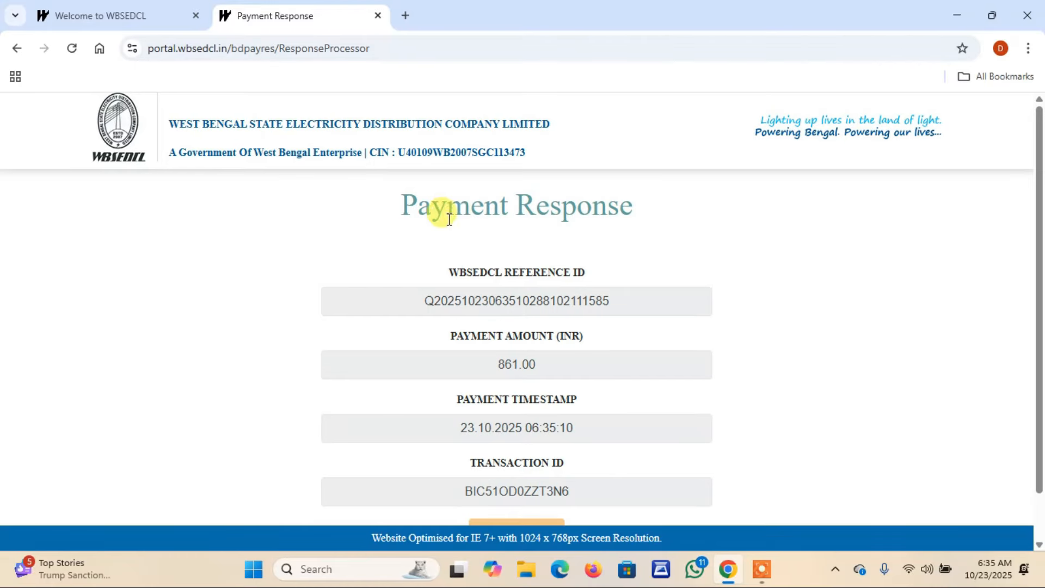
- Reload the Payment Response page, confirming form resubmission, and scroll down to Print Receipt
scroll(488, 332, down, 1)
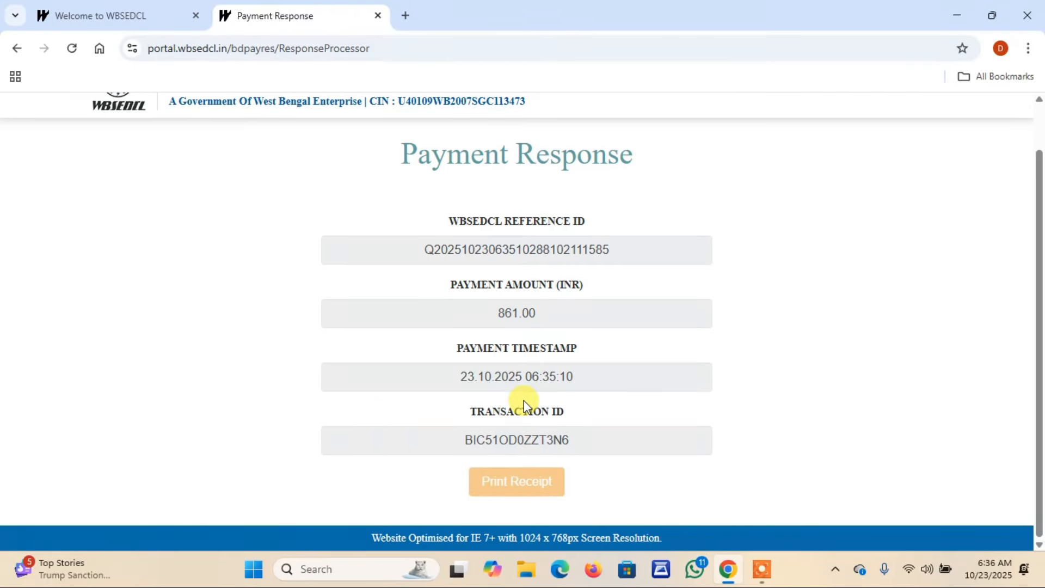
scroll(506, 359, up, 1)
scroll(514, 362, down, 1)
click(72, 48)
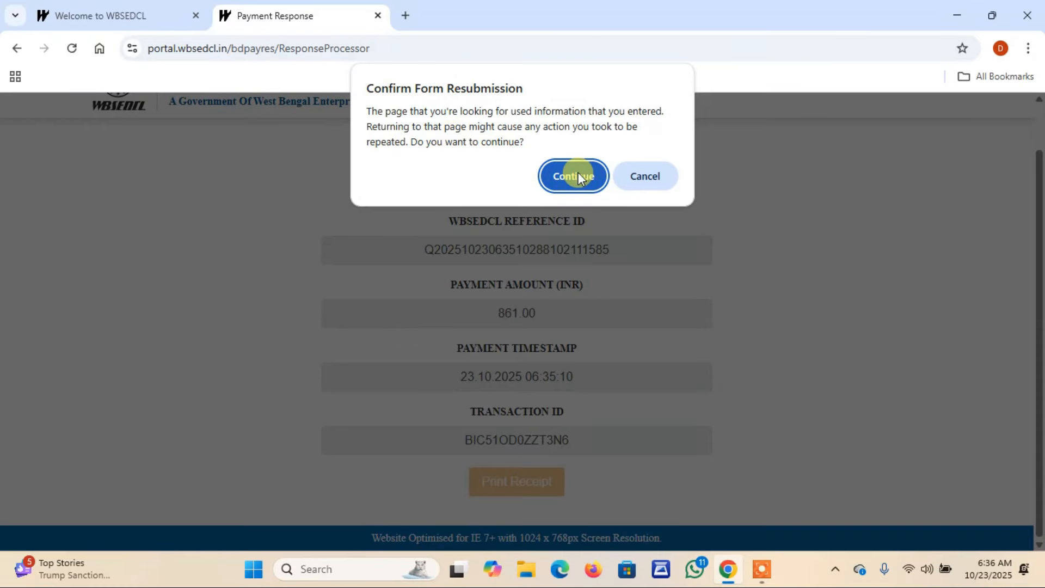
click(577, 175)
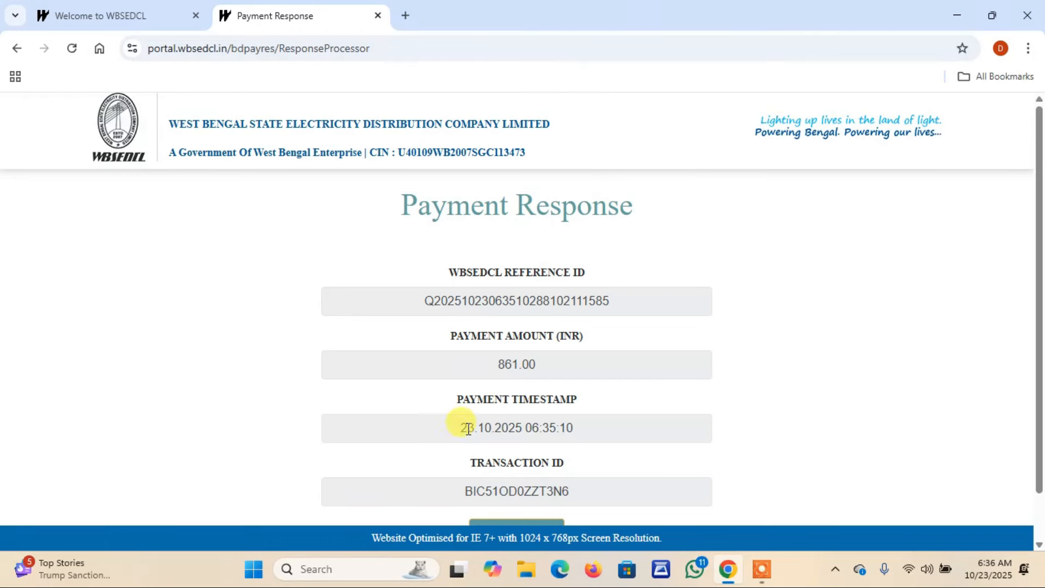
scroll(462, 427, down, 1)
- Open the Print Receipt PDF and save a copy to the Desktop
click(495, 482)
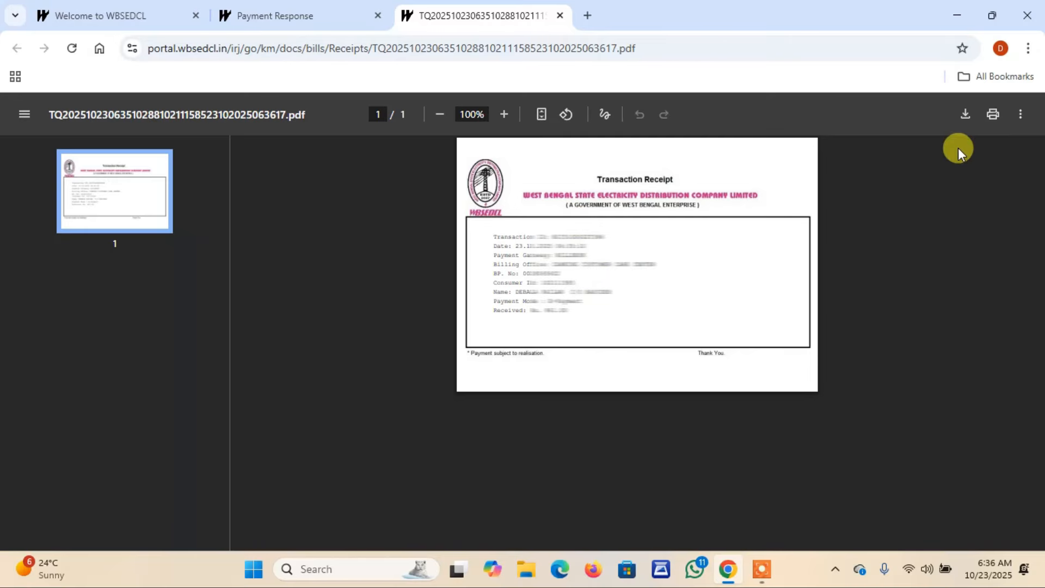
click(961, 116)
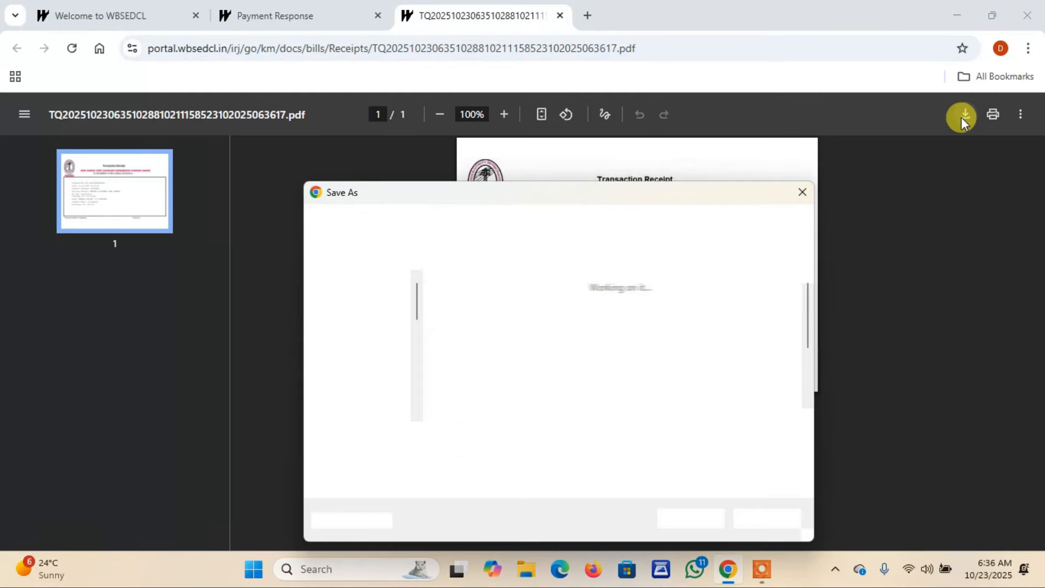
click(366, 333)
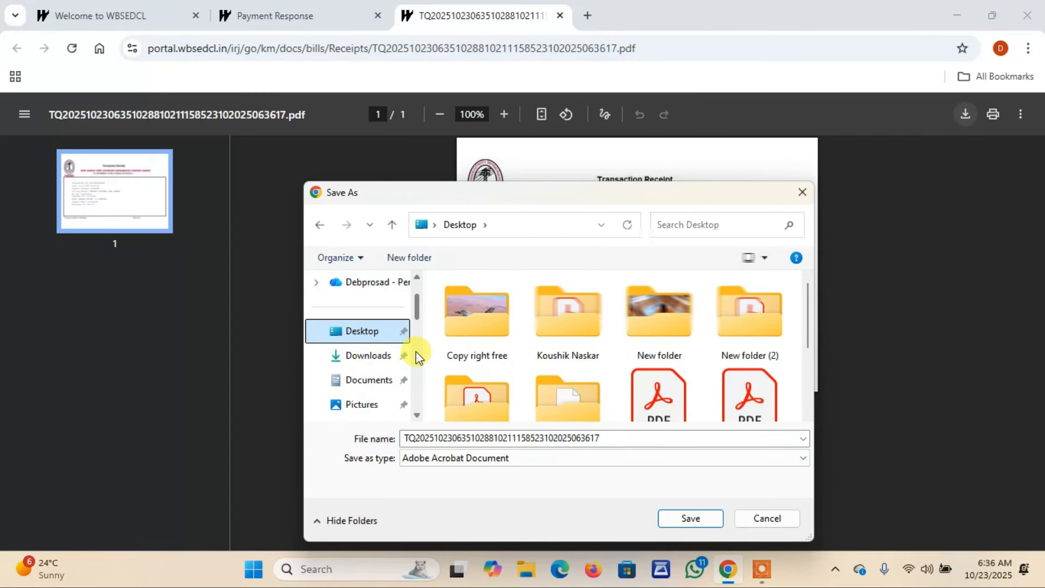
click(683, 517)
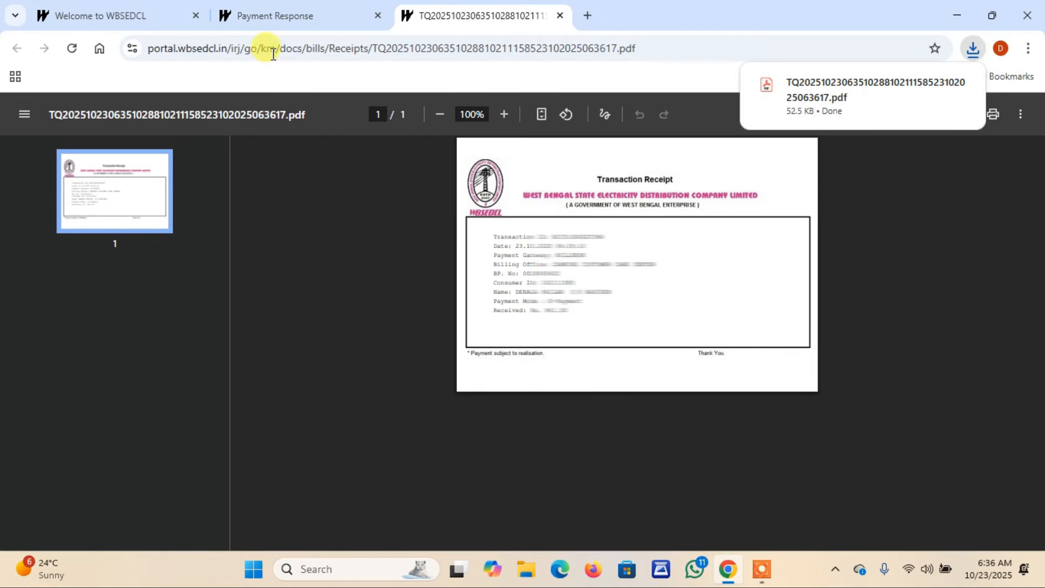
click(293, 25)
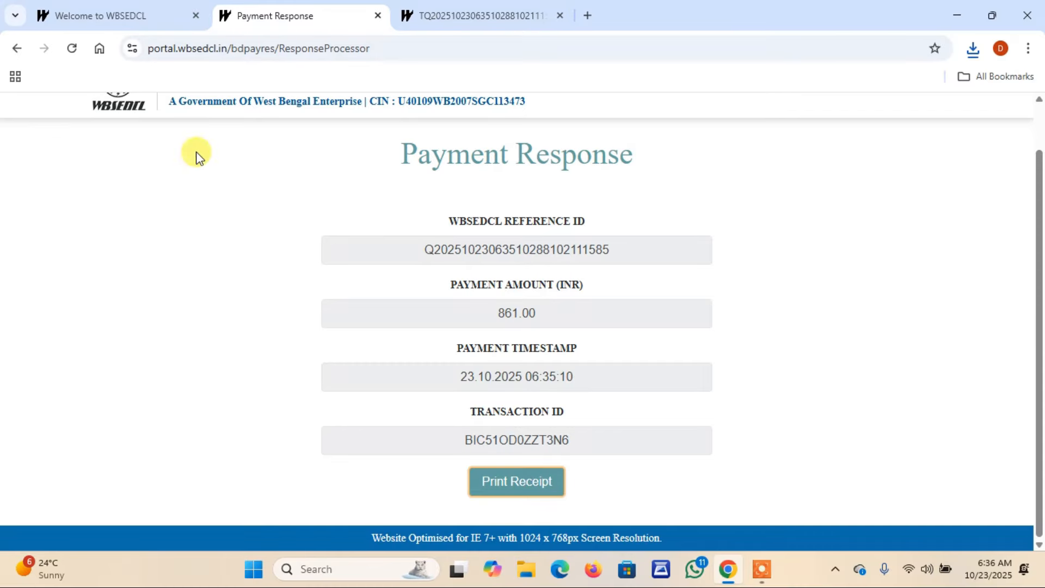
- Return to the WBSEDCL home page and try the Download Payment Receipt page
click(112, 16)
click(82, 192)
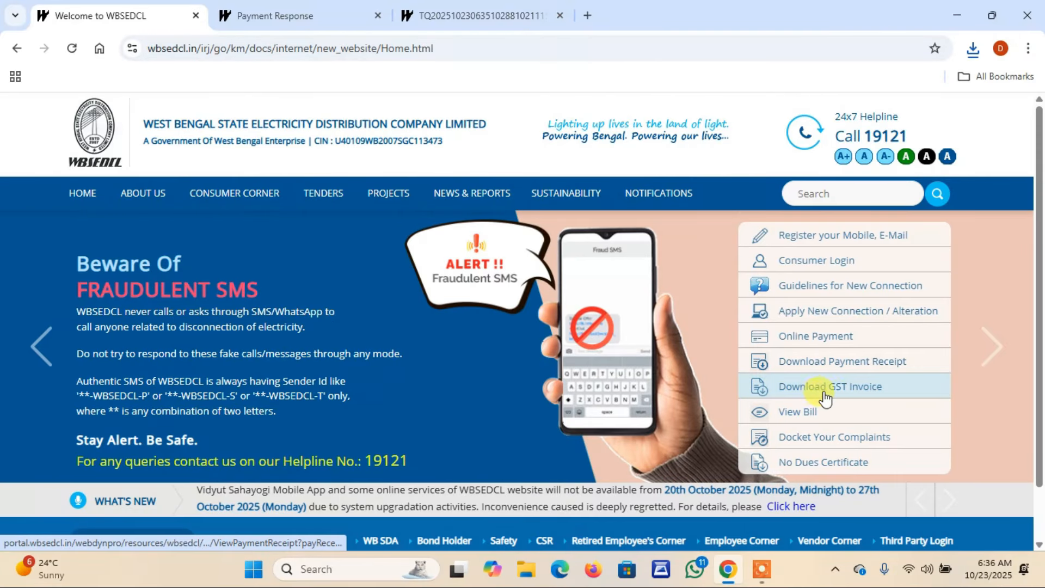
click(823, 362)
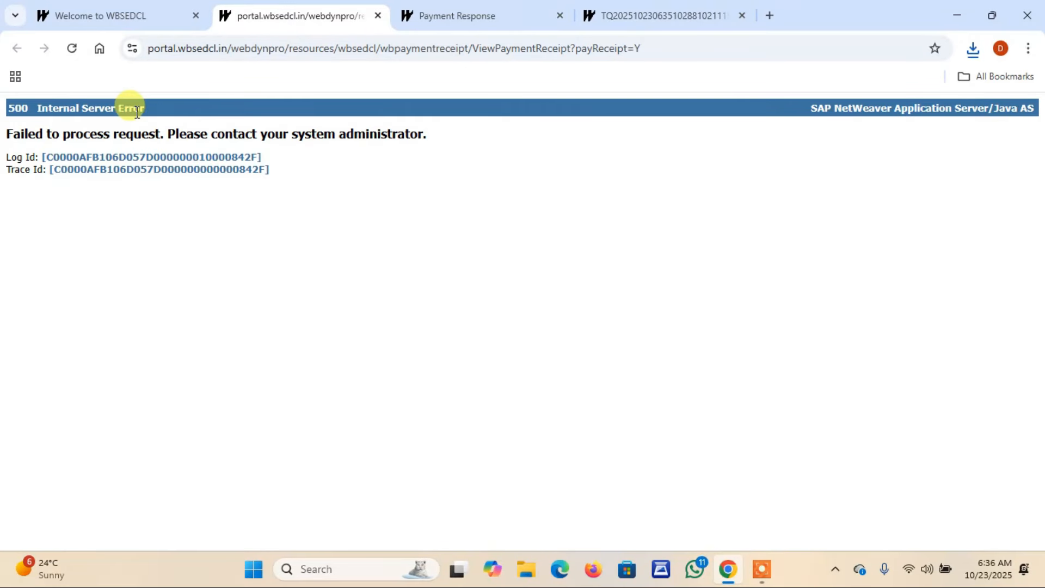
- Go through Online Payment and Quick Pay to the Online Payment History page
click(135, 16)
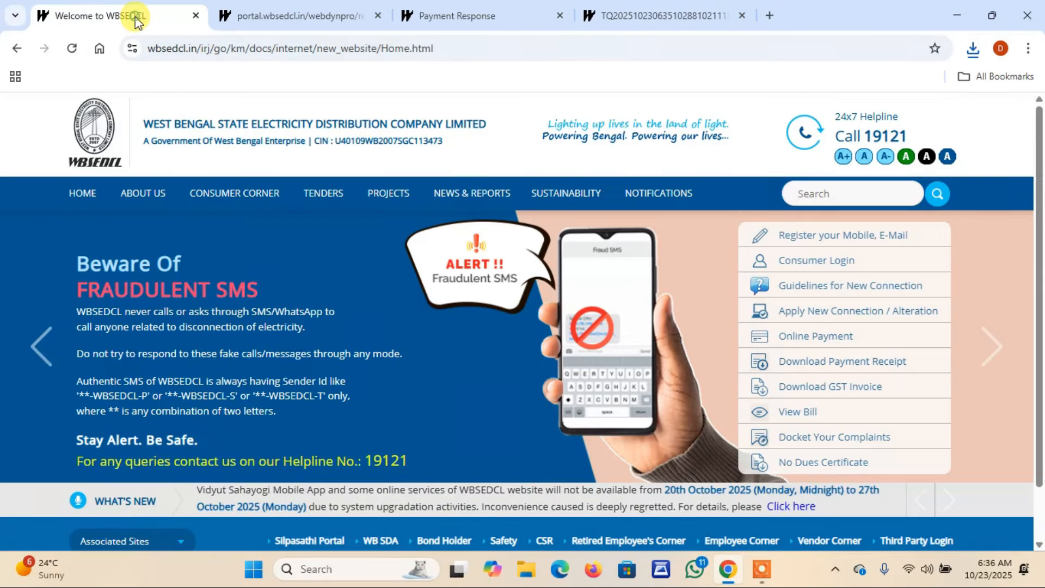
click(804, 335)
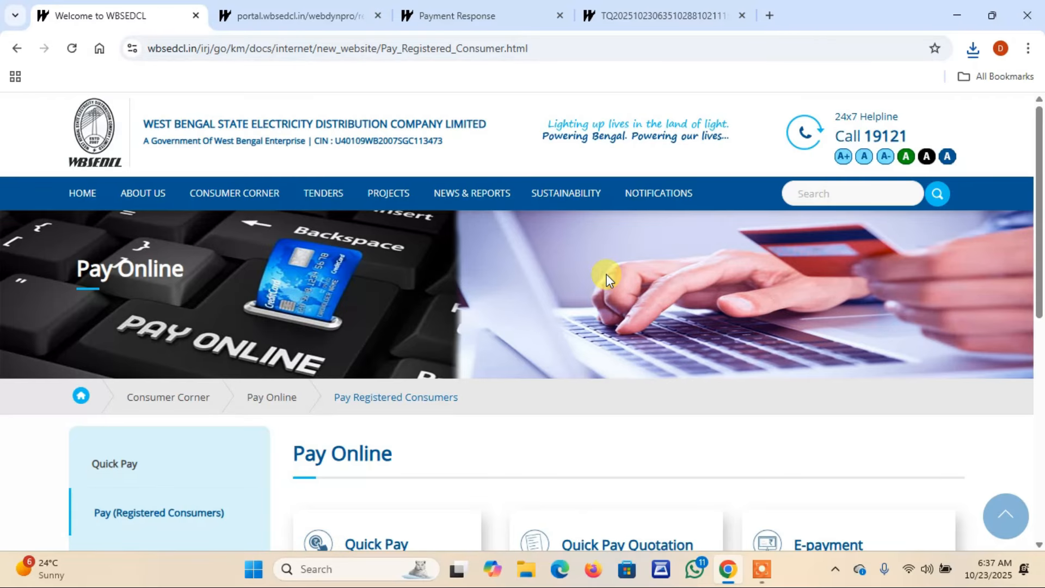
scroll(606, 273, down, 3)
click(121, 310)
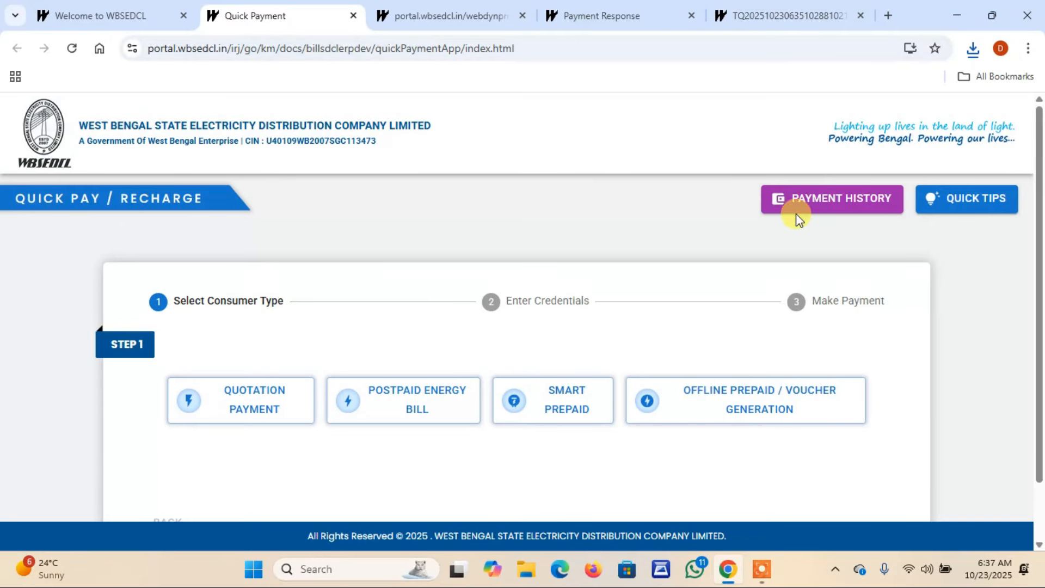
click(824, 204)
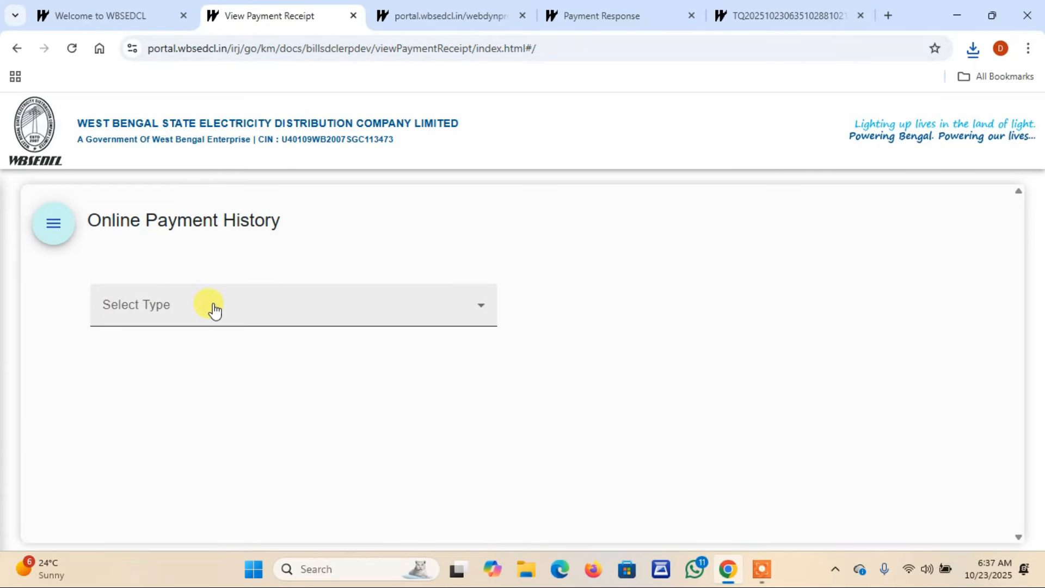
- Search payment history by Consumer ID, pass the captcha, and open the successful payments list
click(187, 315)
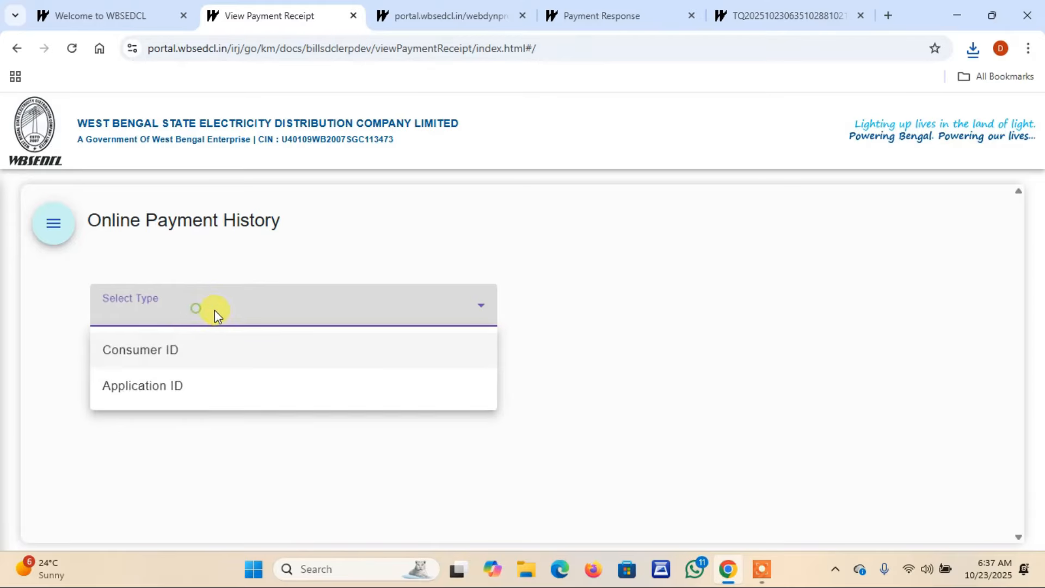
click(143, 353)
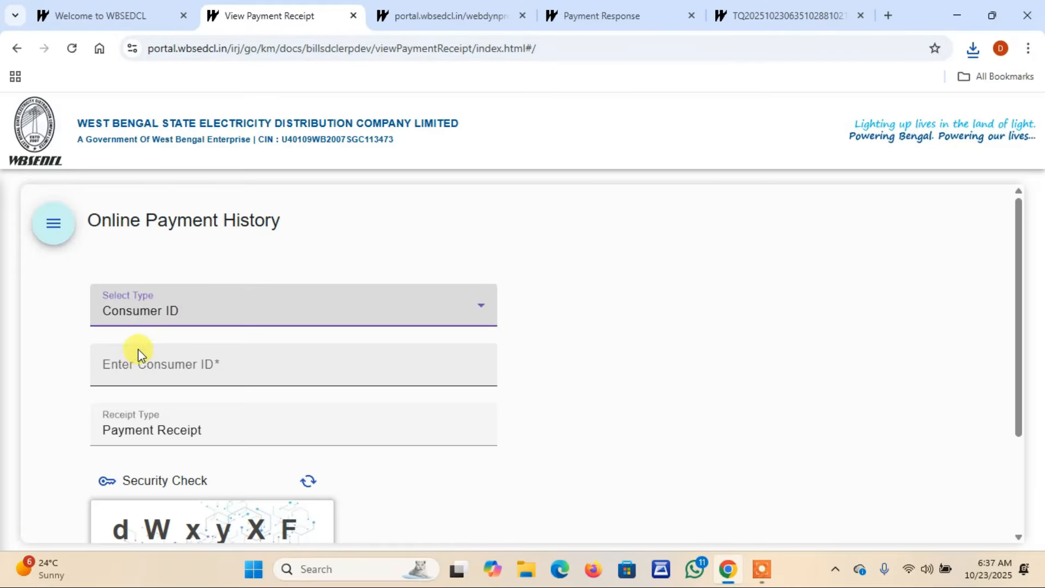
click(141, 372)
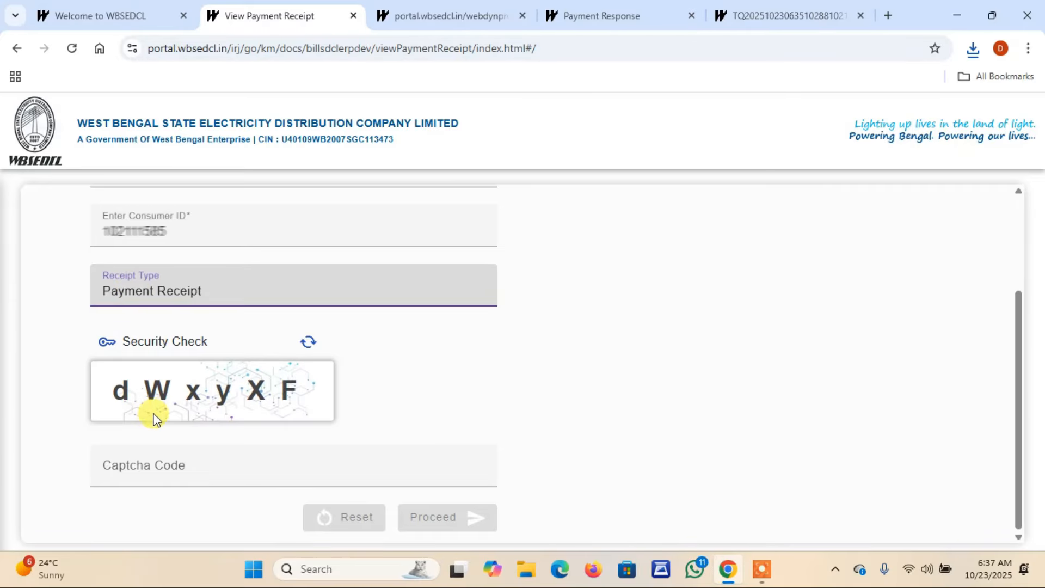
click(144, 461)
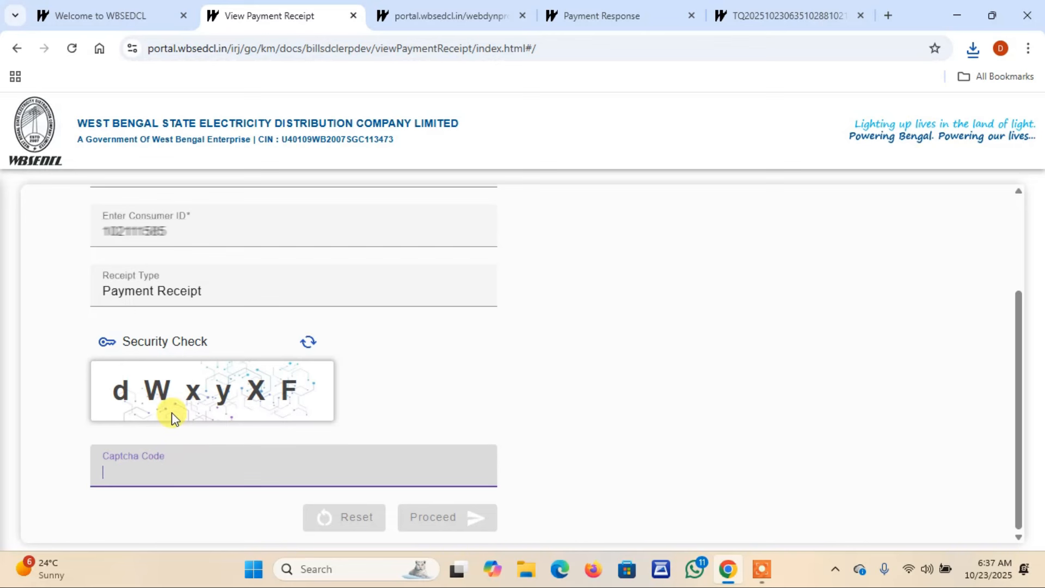
text(dWxyXF)
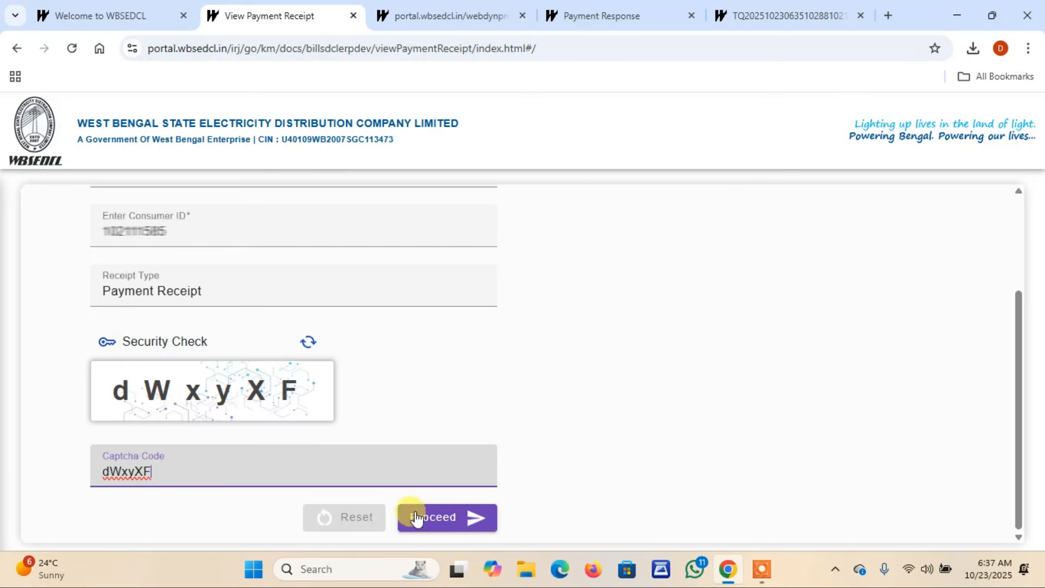
click(430, 518)
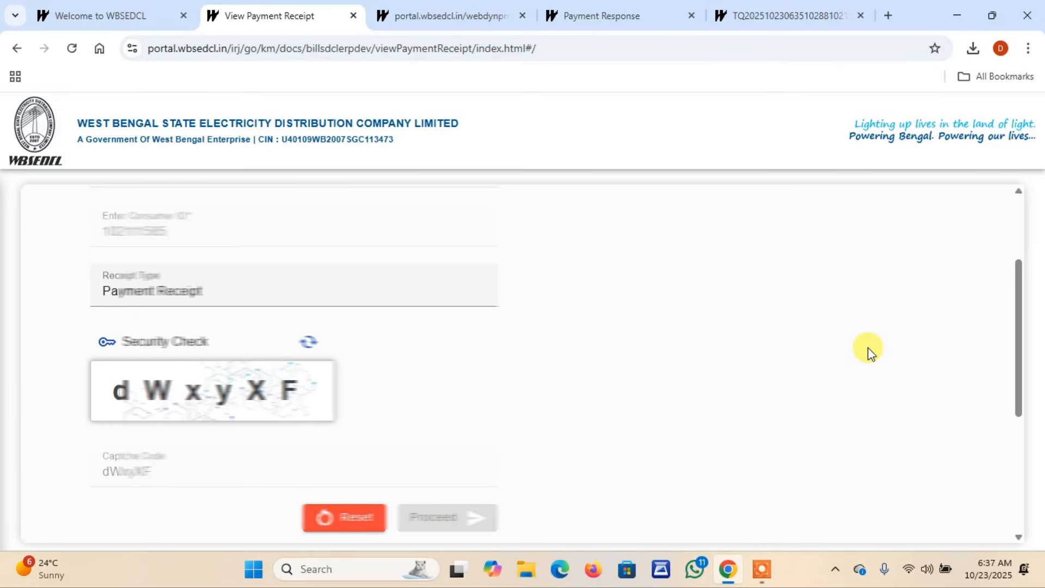
drag(1020, 319, 1022, 440)
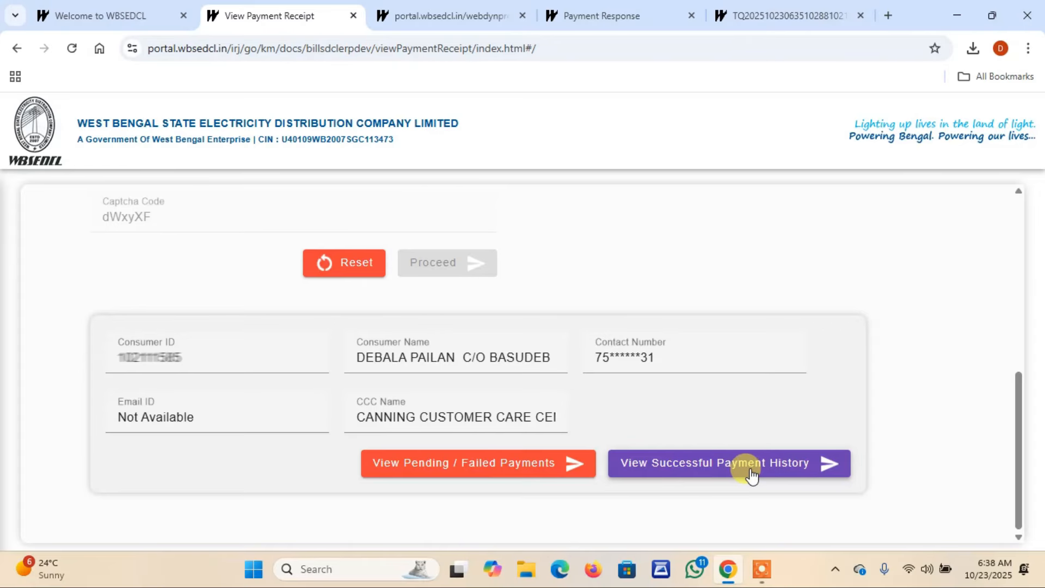
click(789, 471)
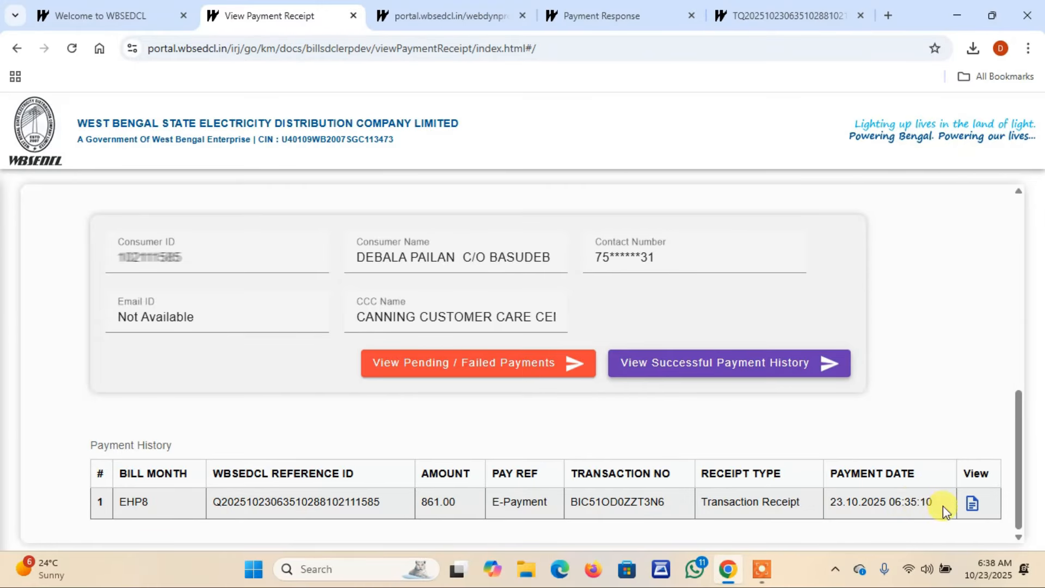
- Open the Transaction Receipt PDF for the 861.00 payment dated 23.10.2025 from the payment history
click(971, 505)
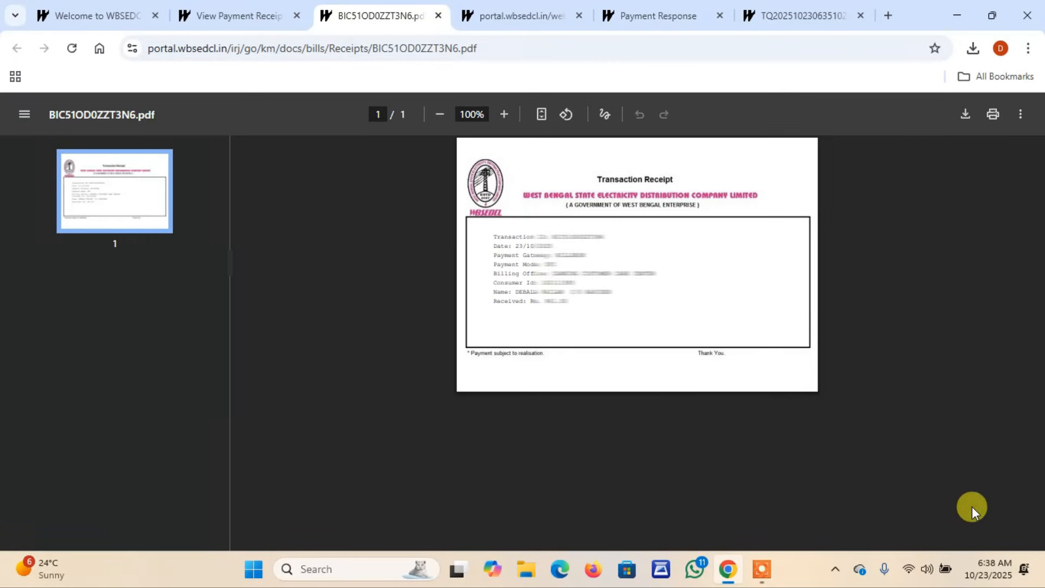